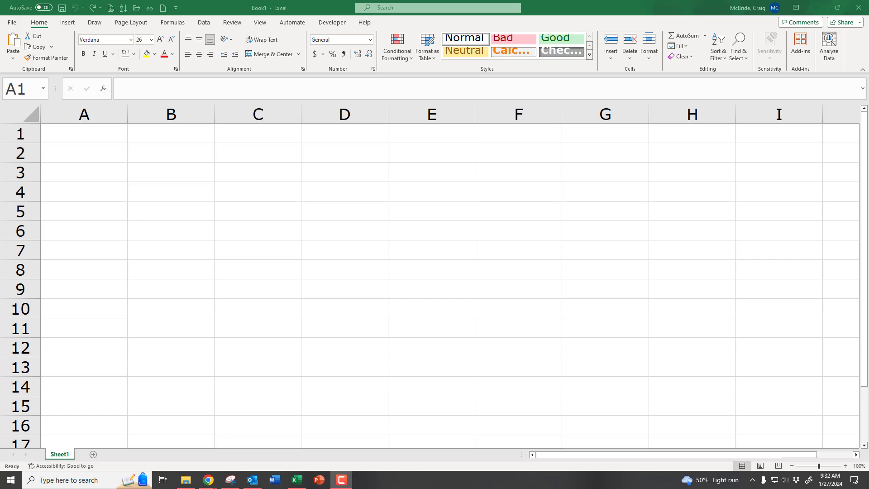
- Bring up WAMAP in Chrome and select Question 1's x and y data table
{"action": "left_click", "coordinate": [209, 479]}
{"action": "left_click_drag", "start_coordinate": [858, 6], "coordinate": [640, 0]}
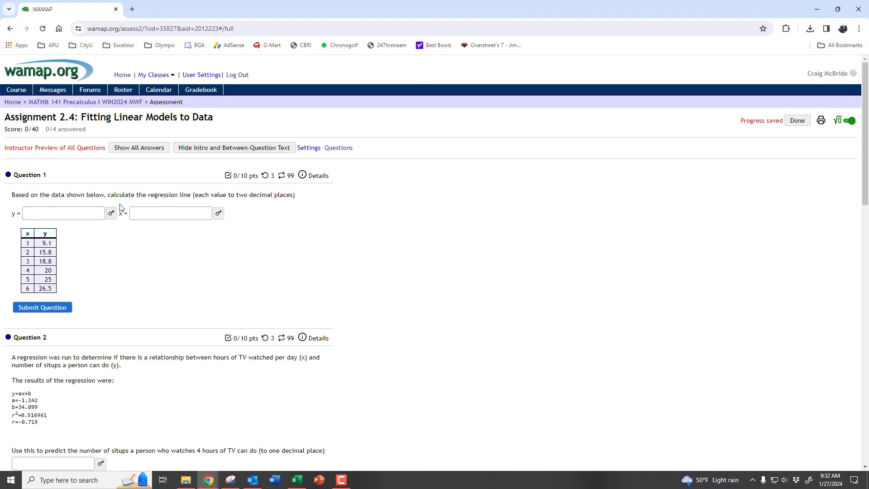
{"action": "left_click_drag", "start_coordinate": [22, 235], "coordinate": [53, 288]}
{"action": "key", "text": "ctrl+c"}
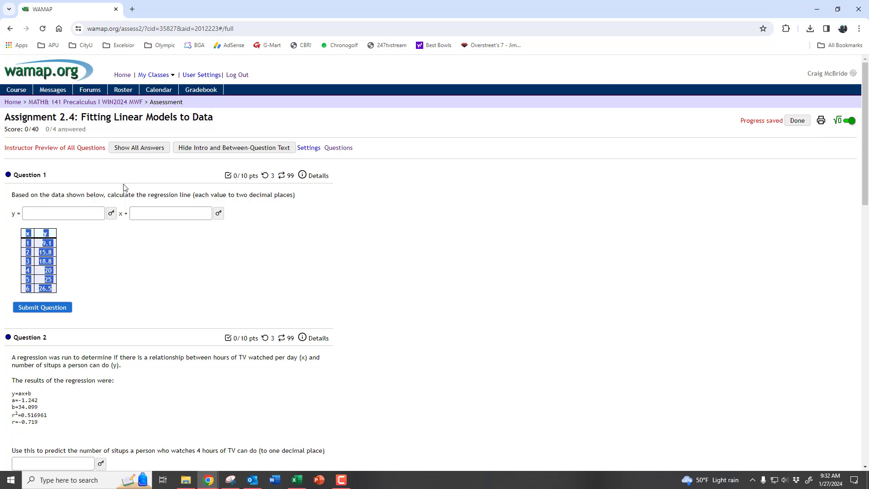
- Paste the x–y table (x 1–6, y 9.1 to 26.5) into Excel at cell A1
{"action": "double_click", "coordinate": [289, 7]}
{"action": "left_click", "coordinate": [805, 16]}
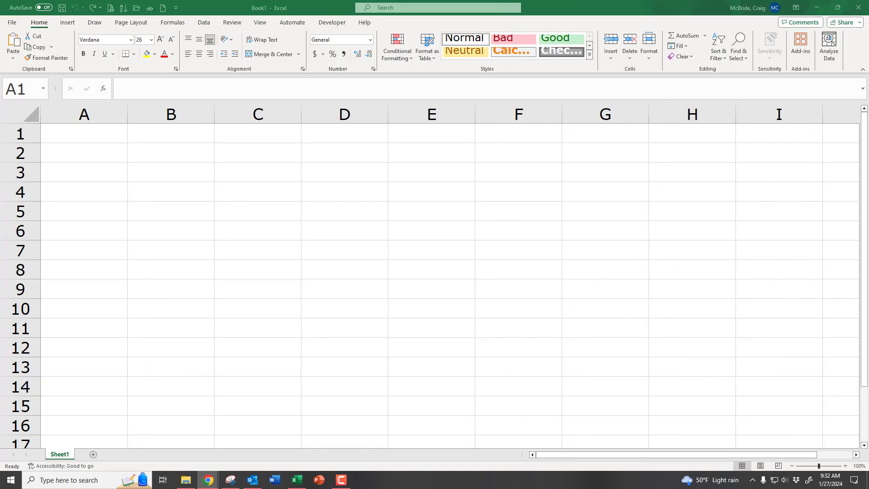
{"action": "left_click", "coordinate": [90, 131]}
{"action": "key", "text": "ctrl+v"}
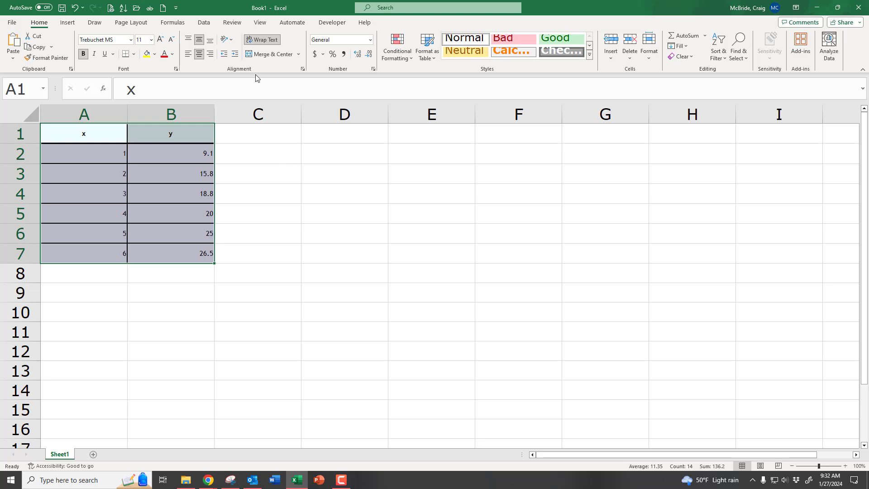
- Insert a plain scatter chart of the A1:B7 x–y data
{"action": "left_click", "coordinate": [66, 23]}
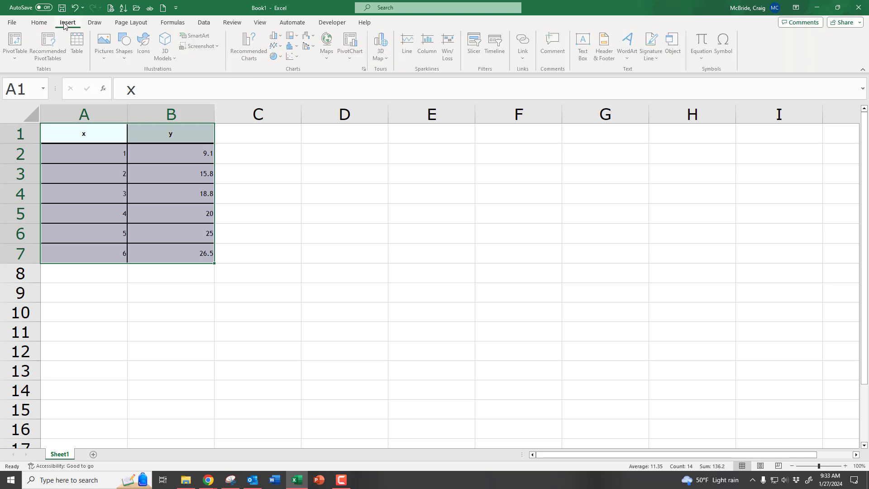
{"action": "left_click", "coordinate": [298, 58]}
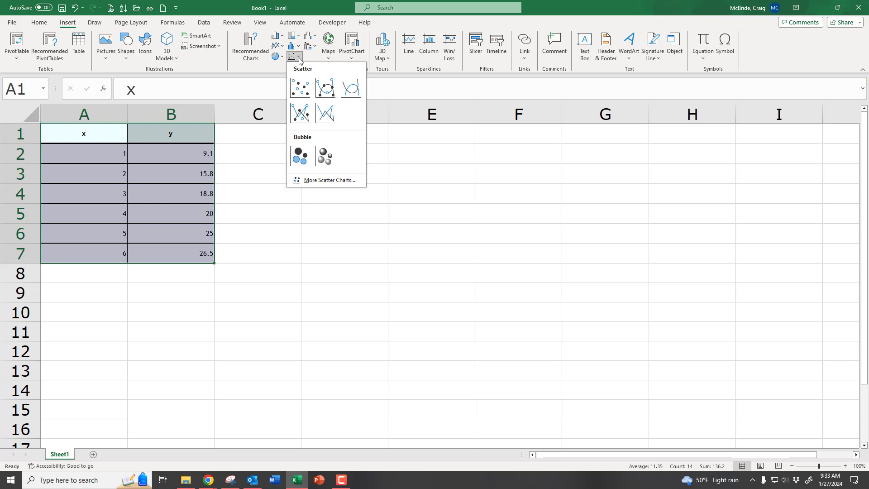
{"action": "left_click", "coordinate": [301, 91]}
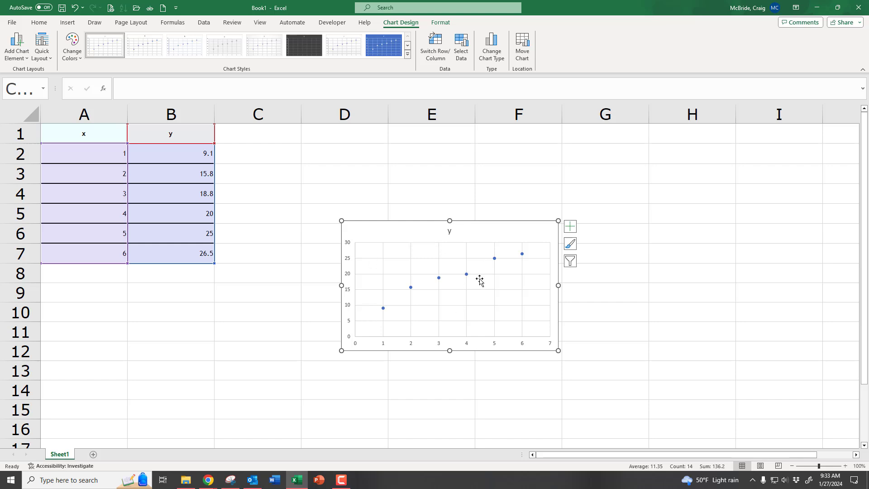
- Add a linear trendline to the scatter chart from the chart elements list
{"action": "left_click", "coordinate": [570, 227]}
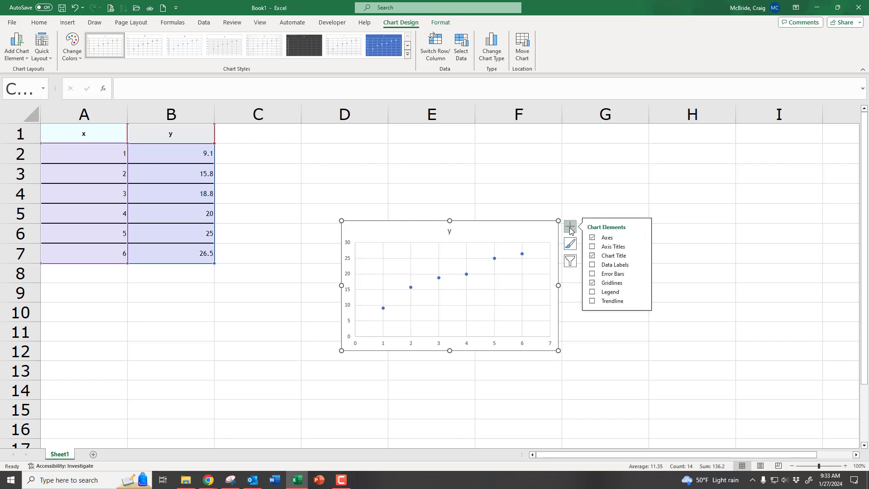
{"action": "left_click", "coordinate": [592, 301]}
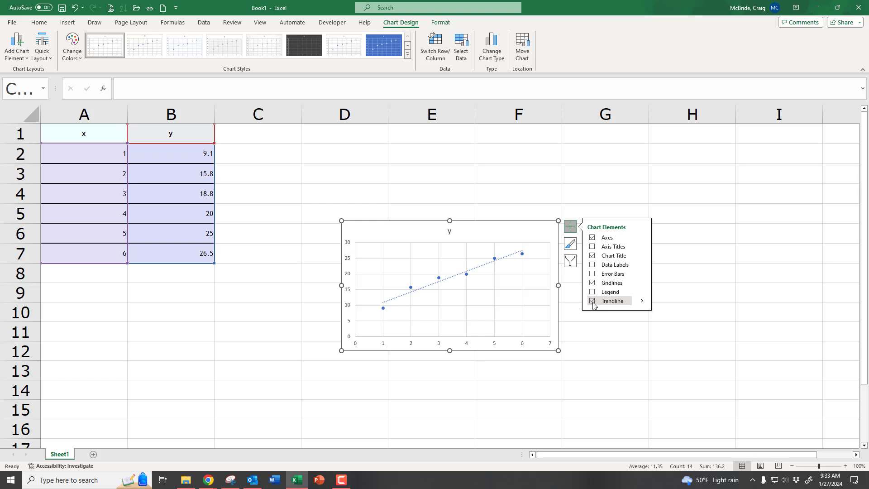
{"action": "left_click", "coordinate": [643, 301]}
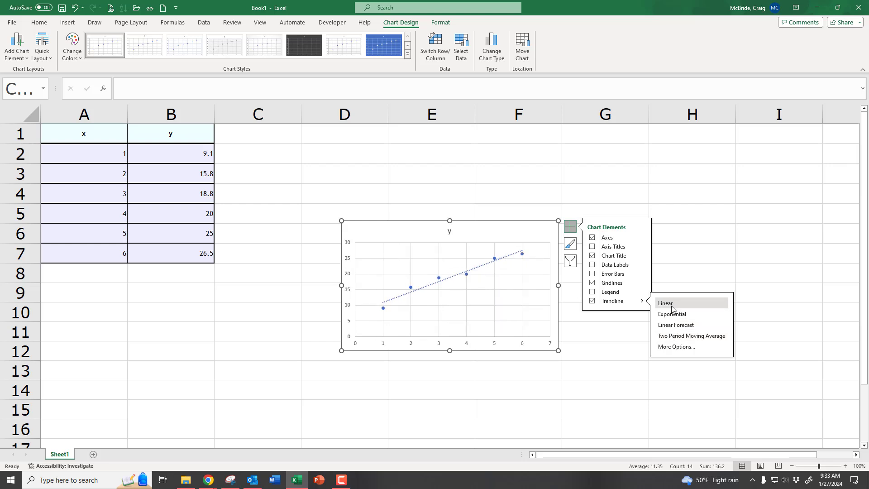
- Display the trendline equation and R-squared value on the chart
{"action": "left_click", "coordinate": [676, 347]}
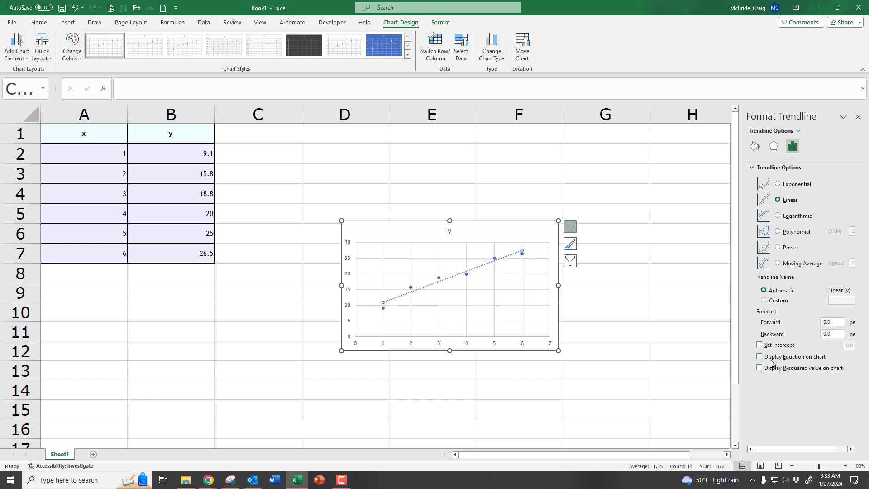
{"action": "left_click", "coordinate": [759, 357]}
{"action": "left_click", "coordinate": [760, 368]}
- Enlarge the equation and R² label to size 18 and move it to the chart's upper left
{"action": "left_click", "coordinate": [492, 247]}
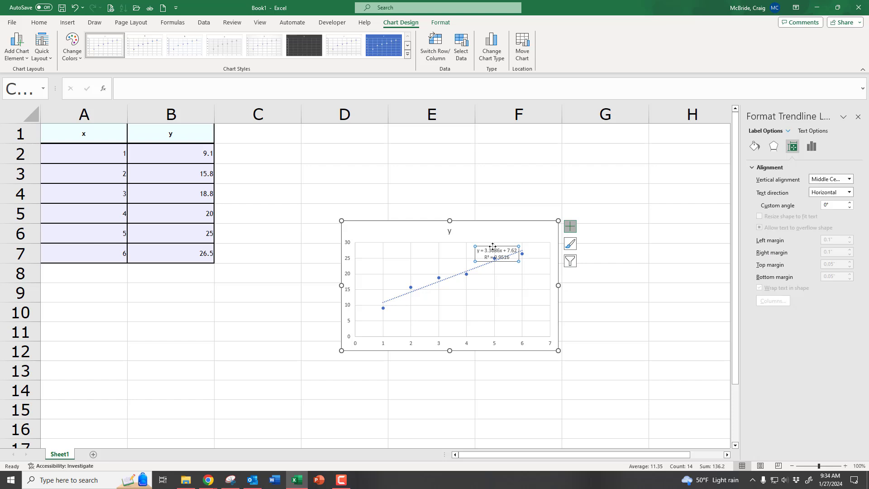
{"action": "left_click_drag", "start_coordinate": [493, 247], "coordinate": [367, 247]}
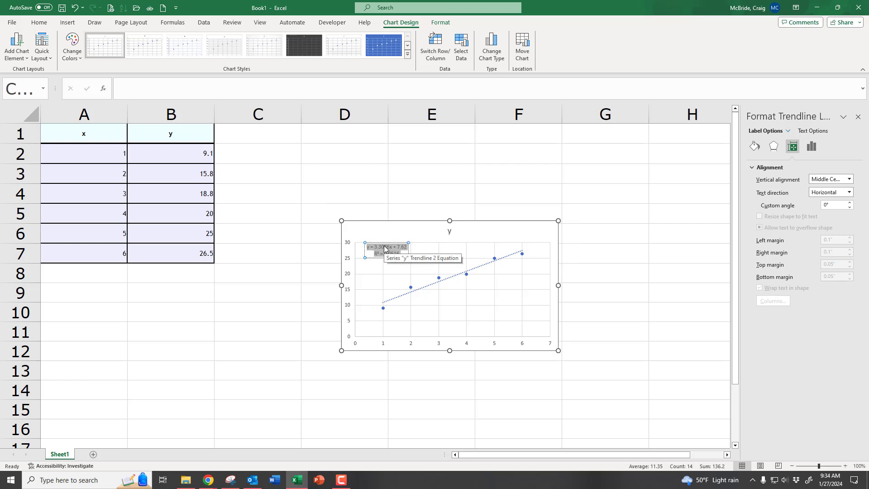
{"action": "left_click", "coordinate": [45, 26]}
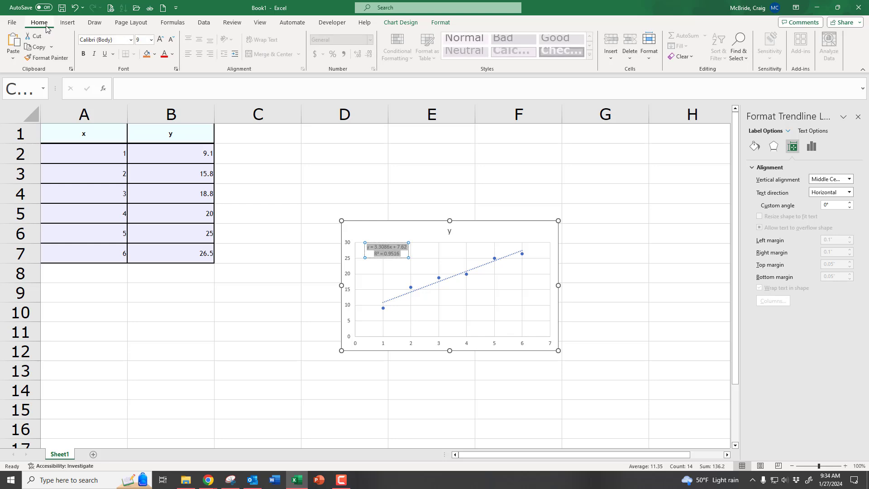
{"action": "left_click", "coordinate": [151, 40]}
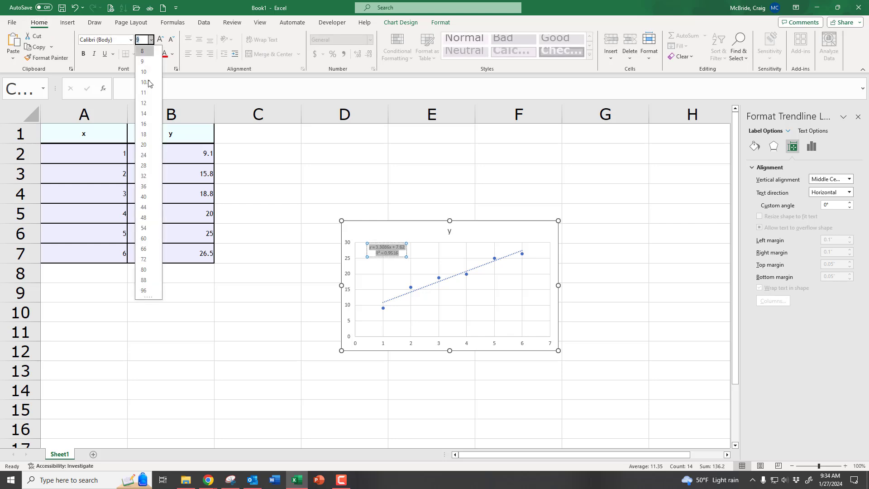
{"action": "left_click", "coordinate": [149, 134]}
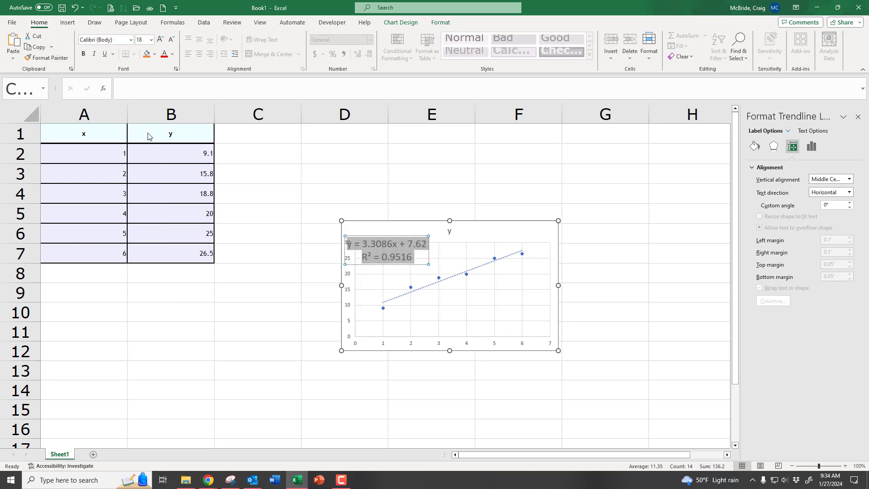
{"action": "left_click_drag", "start_coordinate": [379, 237], "coordinate": [415, 242]}
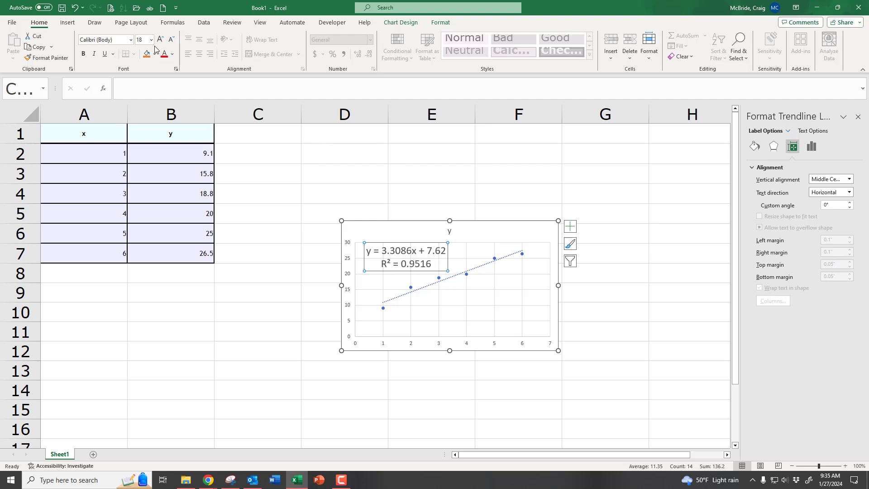
- Reopen the Format Trendline options for the chart's linear trendline
{"action": "left_click", "coordinate": [67, 23]}
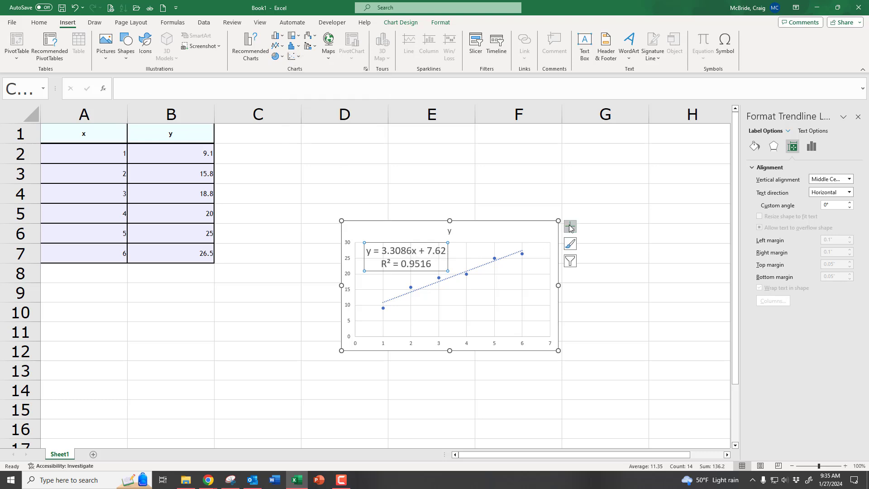
{"action": "left_click", "coordinate": [570, 226]}
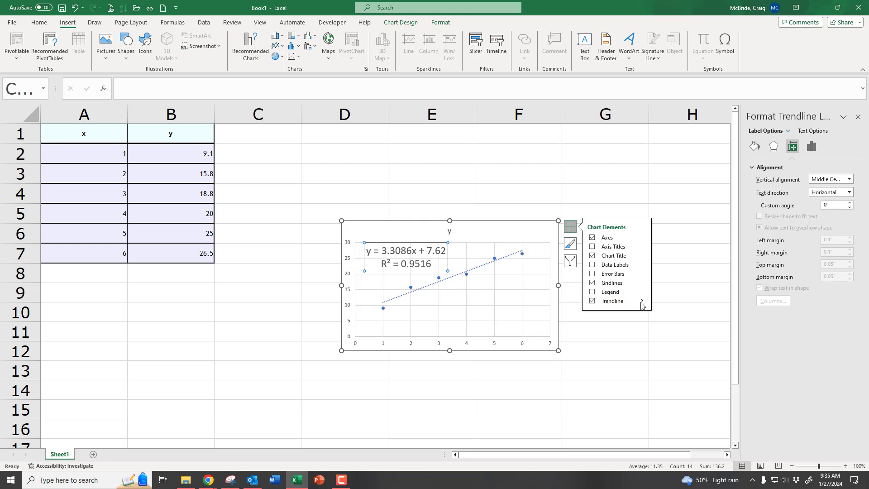
{"action": "mouse_move", "coordinate": [642, 301]}
{"action": "left_click", "coordinate": [675, 347]}
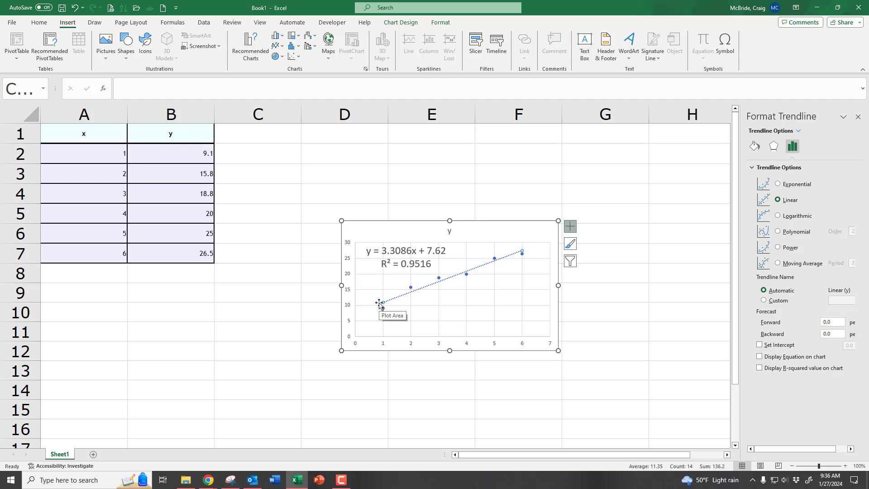
- Enter =3.3086*4+7.62 in A9 to get the predicted y of 20.8544
{"action": "left_click", "coordinate": [105, 293]}
{"action": "type", "text": "=3.3086*4"}
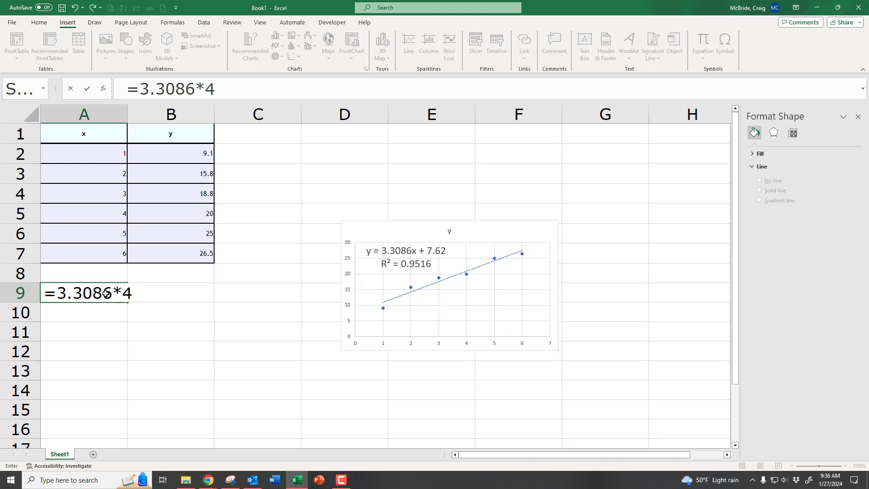
{"action": "type", "text": "+7.62"}
{"action": "key", "text": "Return"}
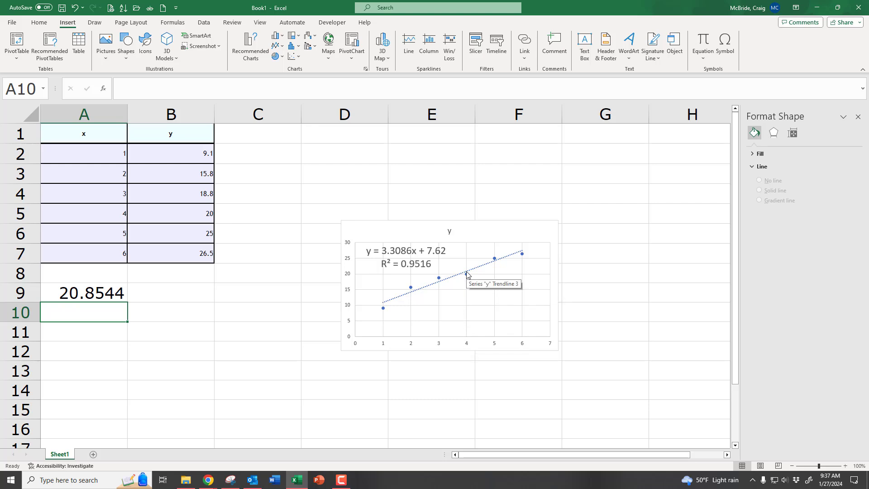
{"action": "mouse_move", "coordinate": [466, 274]}
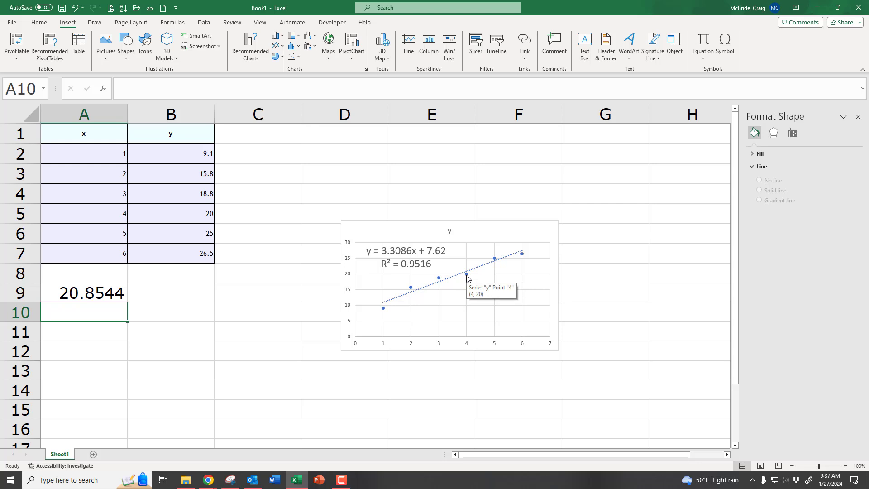